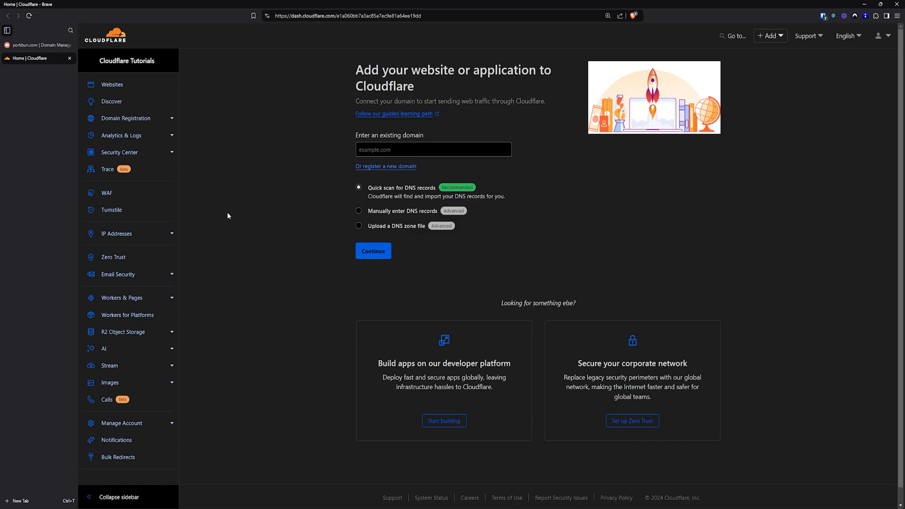
- Enter cftuts.info as the existing domain to add, checking the name against the Porkbun domain list
left_click(379, 150)
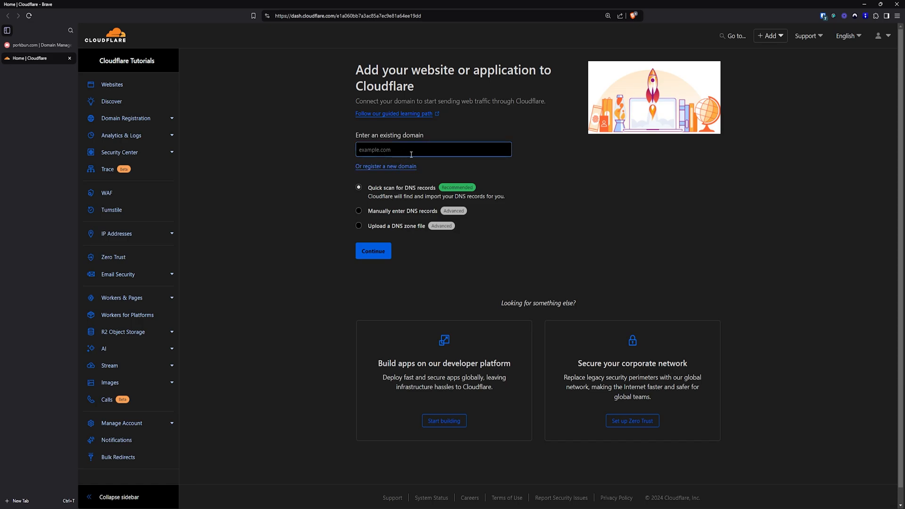
left_click(387, 151)
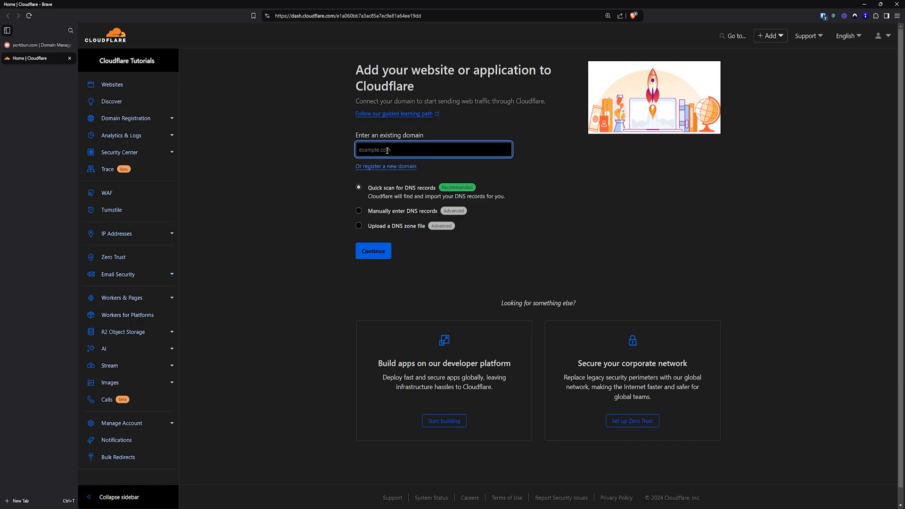
type("cftuts.info")
left_click(38, 45)
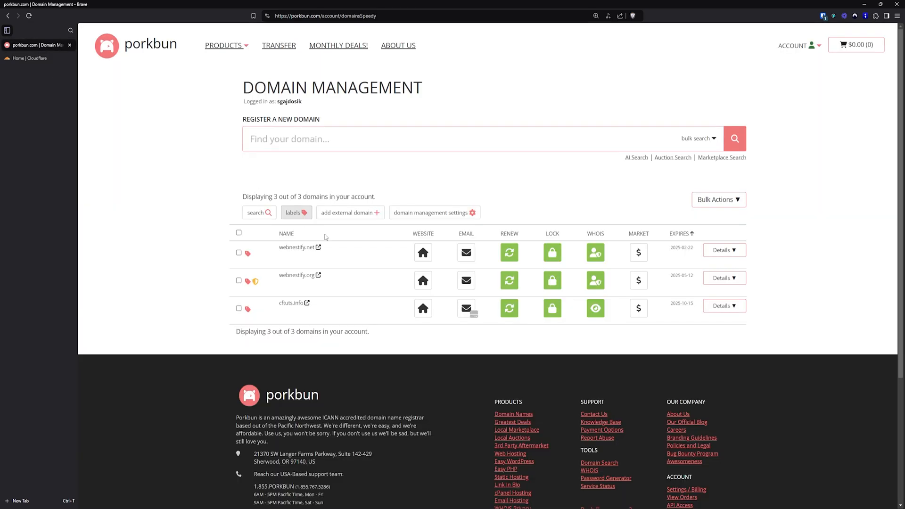
left_click(36, 58)
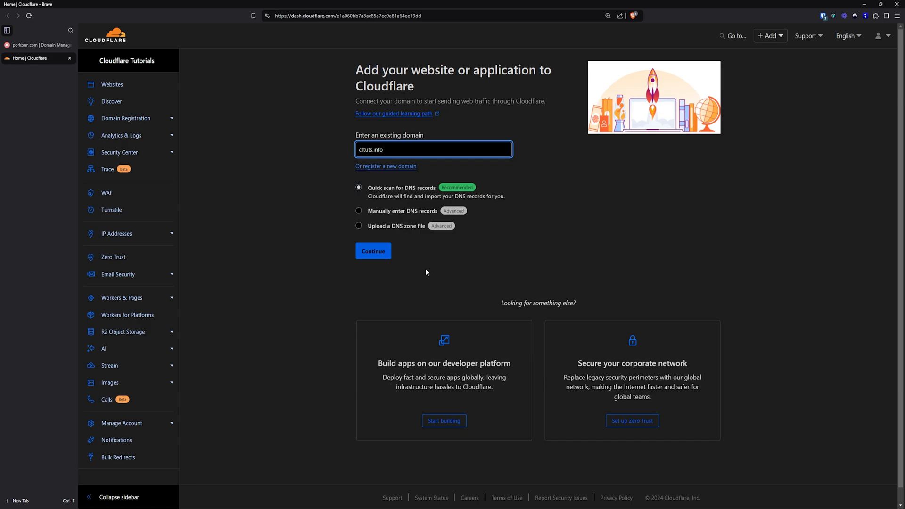
- Submit the domain with the quick scan for DNS records and continue with the Free plan
left_click(417, 212)
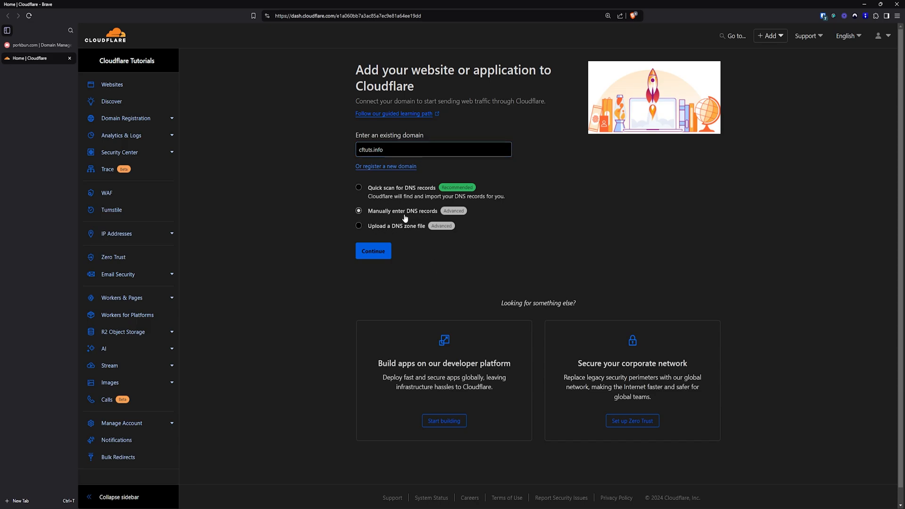
left_click(407, 226)
left_click(411, 192)
left_click(374, 251)
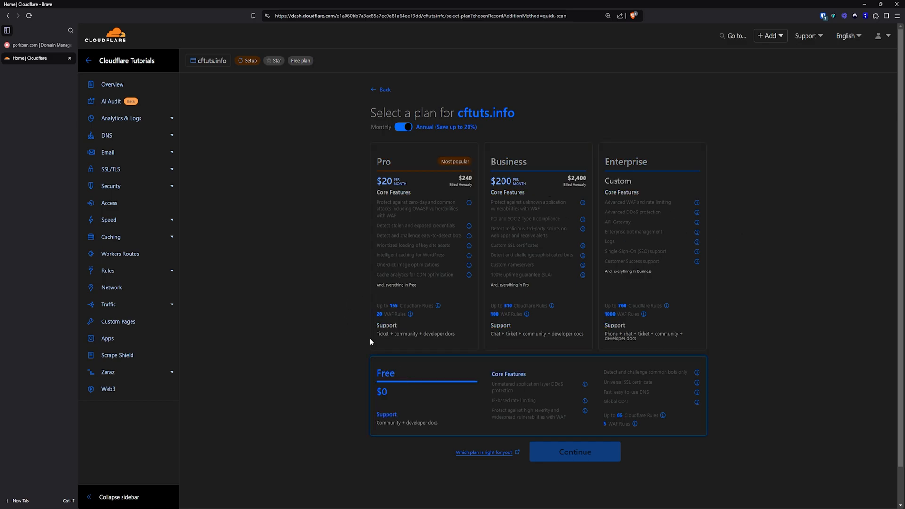
left_click(431, 375)
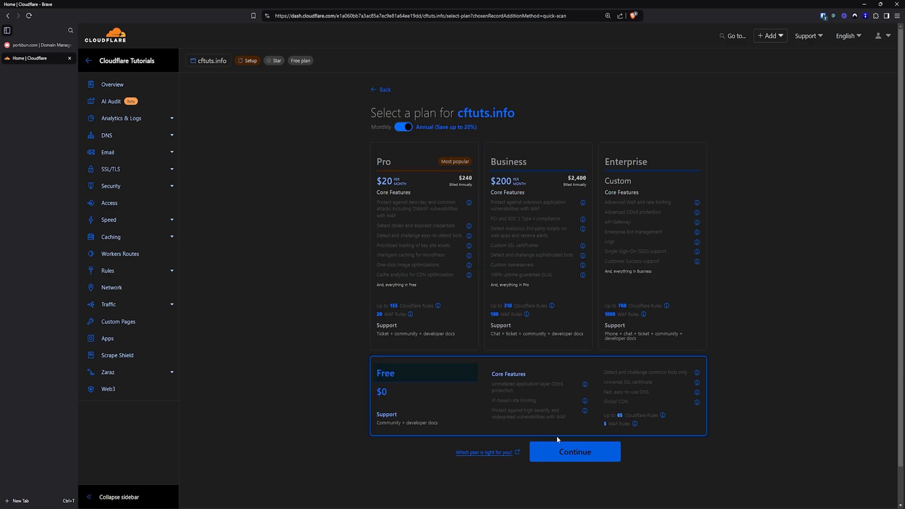
left_click(580, 457)
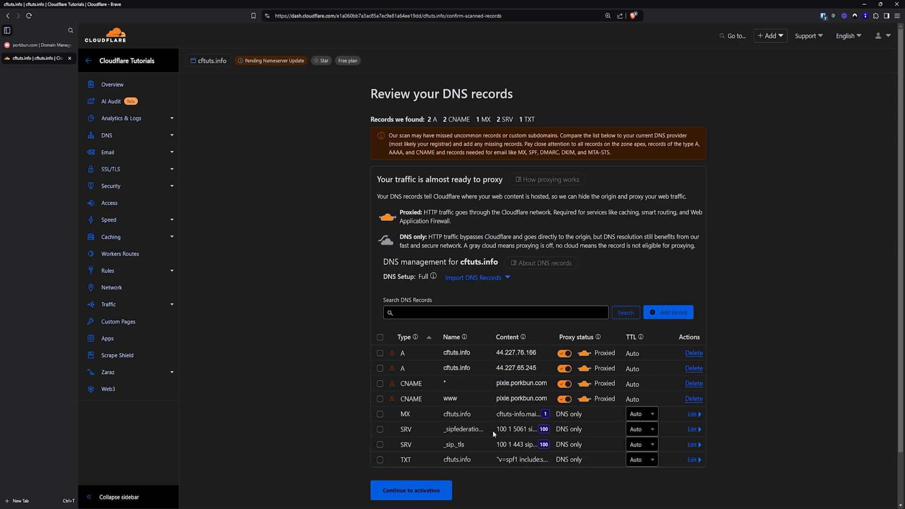
- Compare the scanned DNS records with Porkbun's current records for cftuts.info in a split view, then unsplit it
scroll(396, 351, "down", 2)
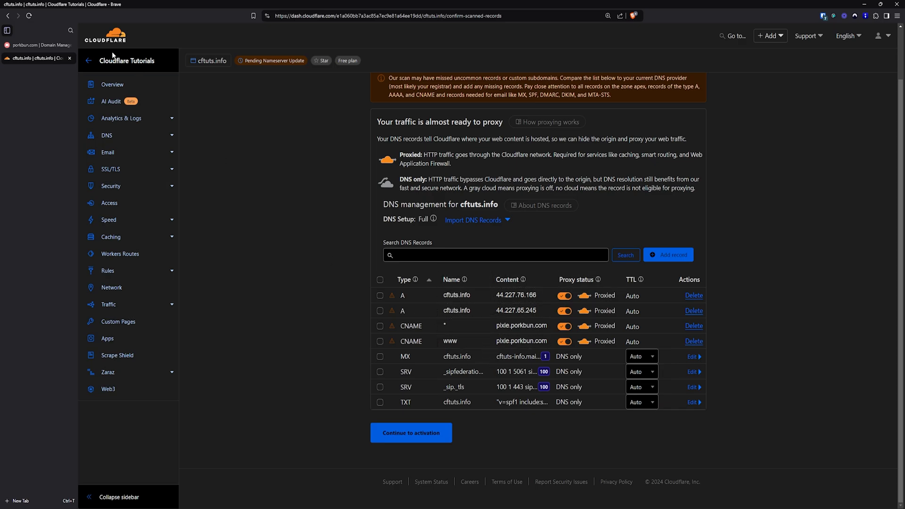
left_click(36, 46)
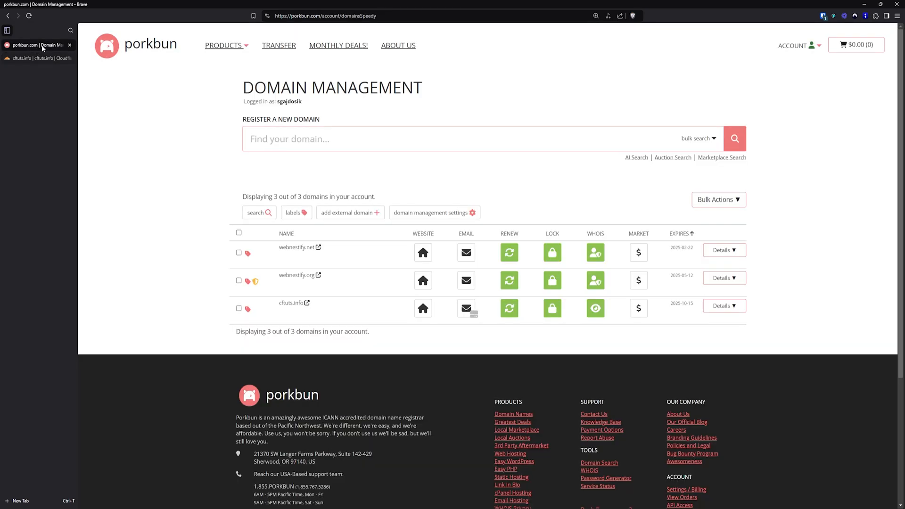
right_click(42, 44)
left_click(92, 112)
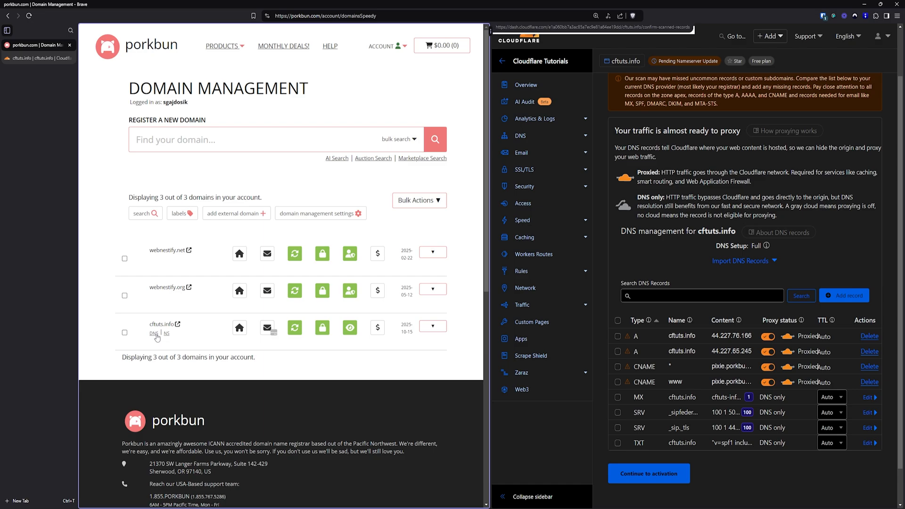
left_click(154, 334)
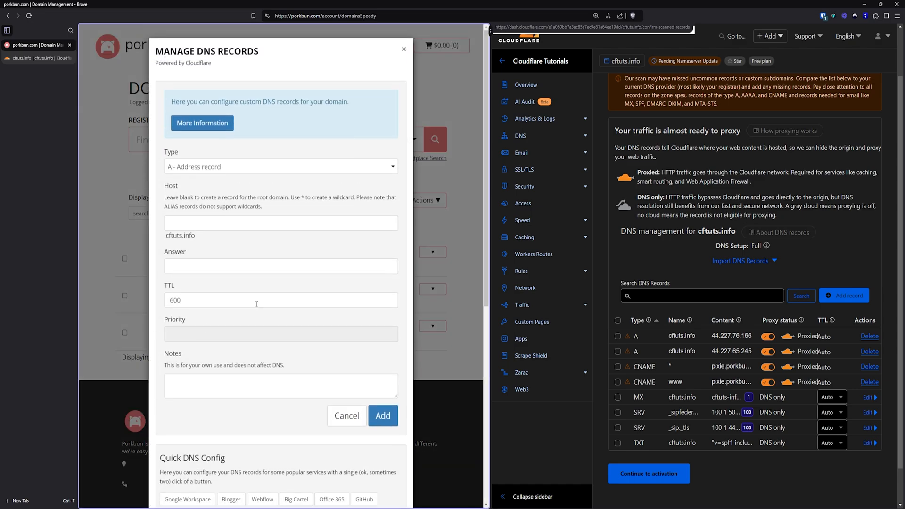
scroll(257, 304, "down", 6)
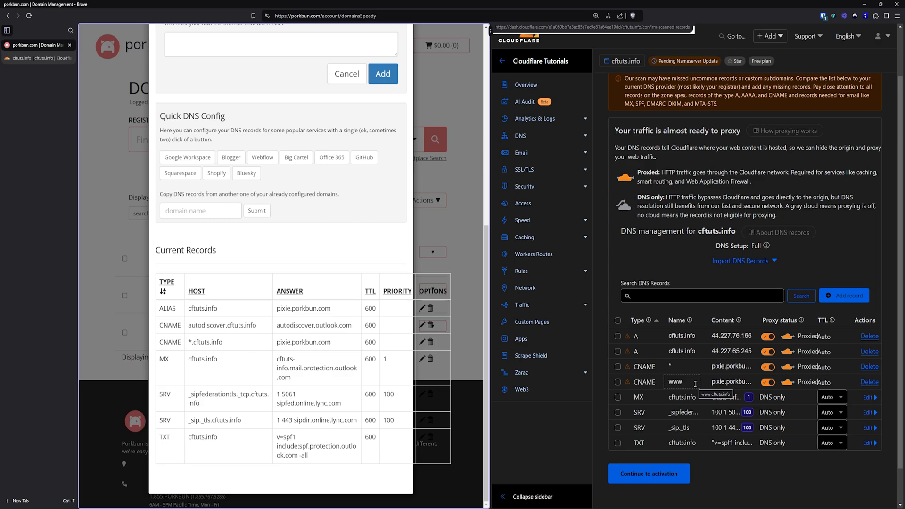
right_click(37, 46)
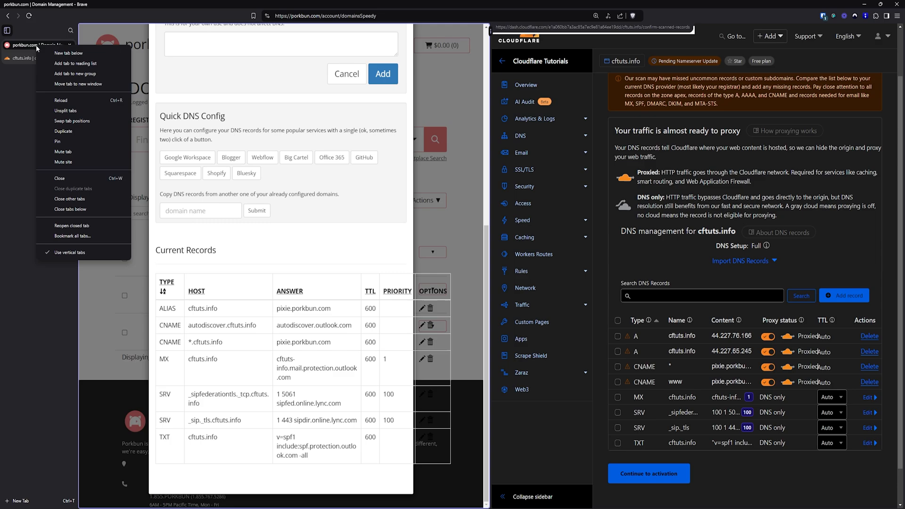
left_click(81, 110)
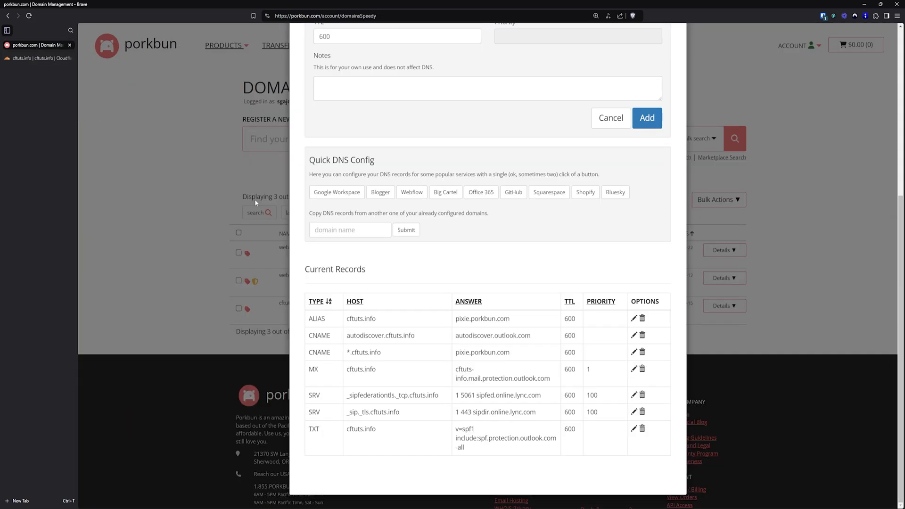
- Back in Cloudflare, set both A records and both CNAME records to DNS only and continue to activation
left_click(28, 60)
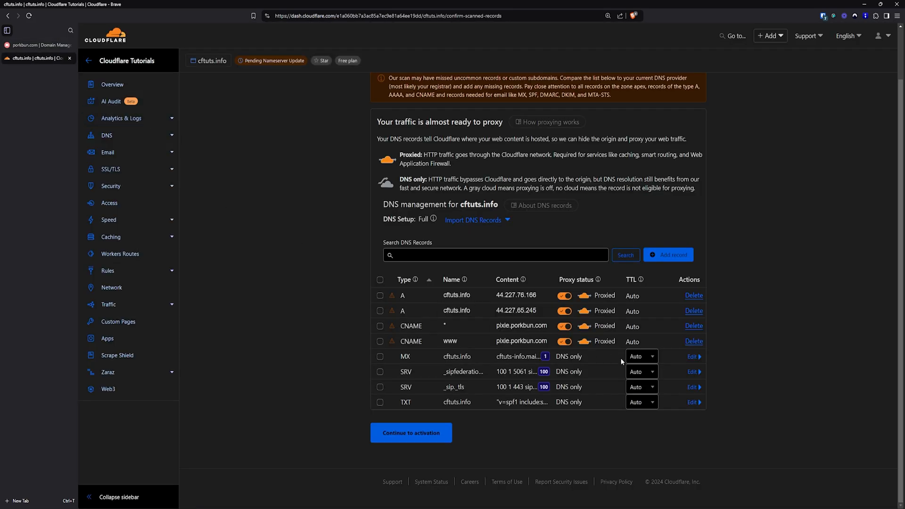
left_click(565, 296)
left_click(564, 312)
left_click(566, 343)
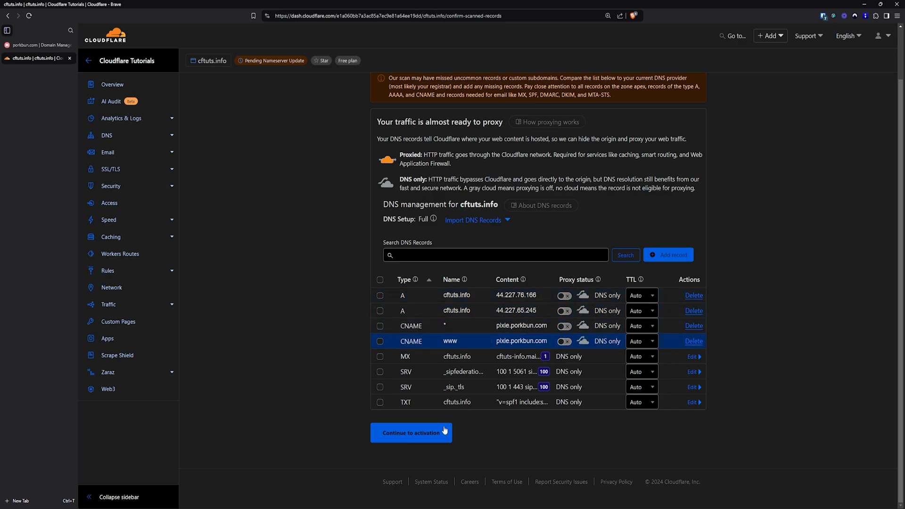
left_click(422, 437)
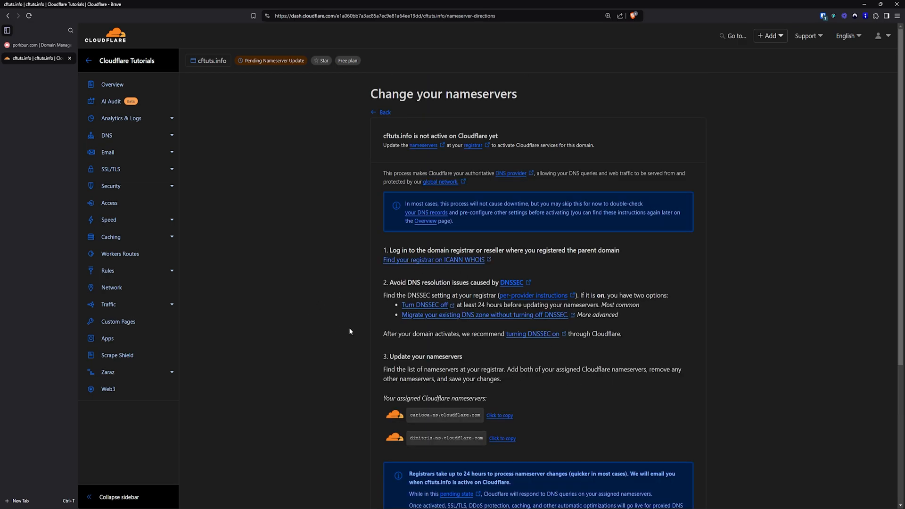
- Copy the assigned nameserver carioca.ns.cloudflare.com and replace all of cftuts.info's authoritative nameservers in Porkbun with it
key("ctrl+plus")
scroll(443, 360, "down", 2)
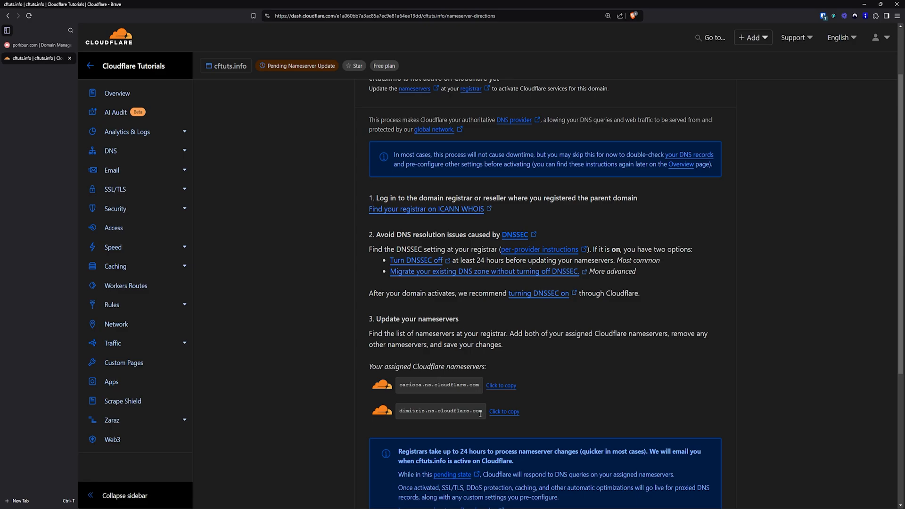
left_click(506, 390)
left_click(42, 46)
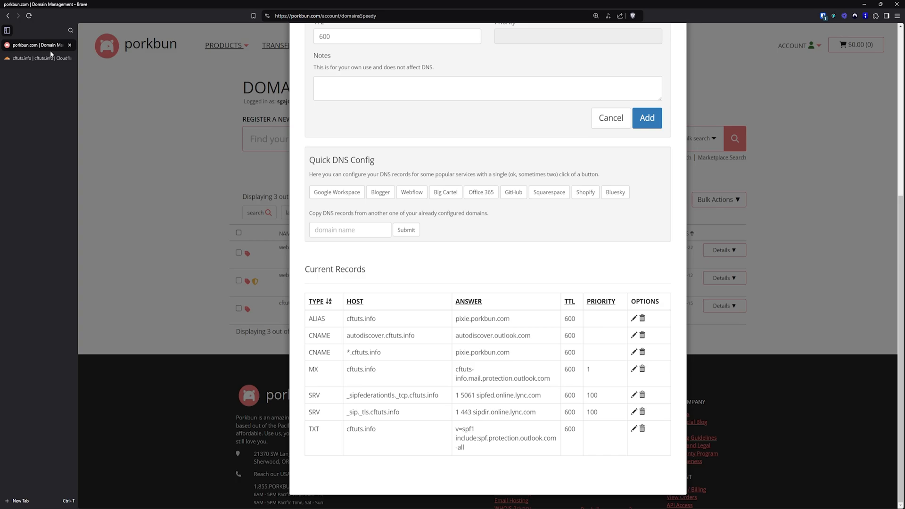
left_click(611, 118)
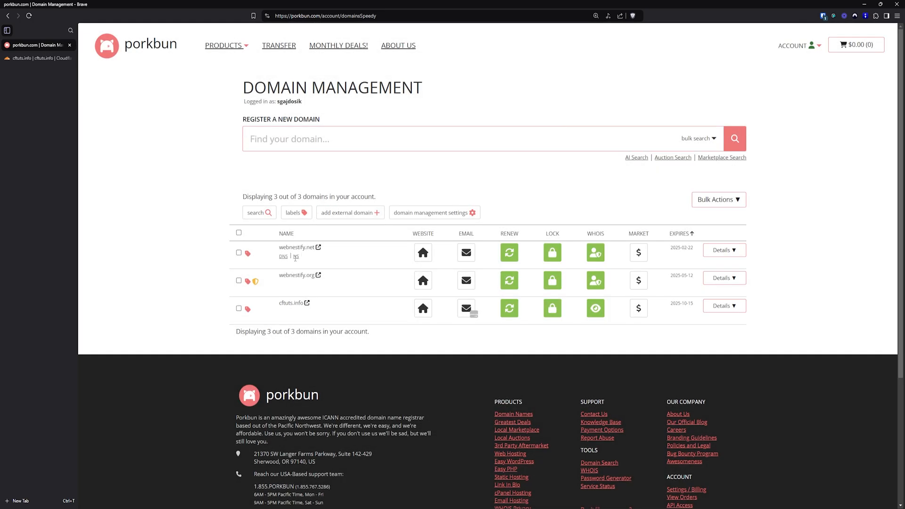
left_click(297, 313)
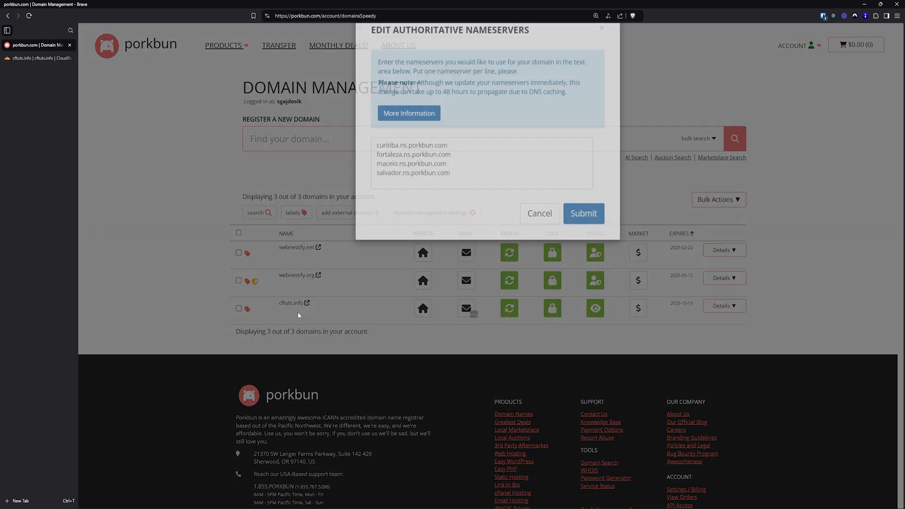
left_click(495, 194)
key("ctrl+a")
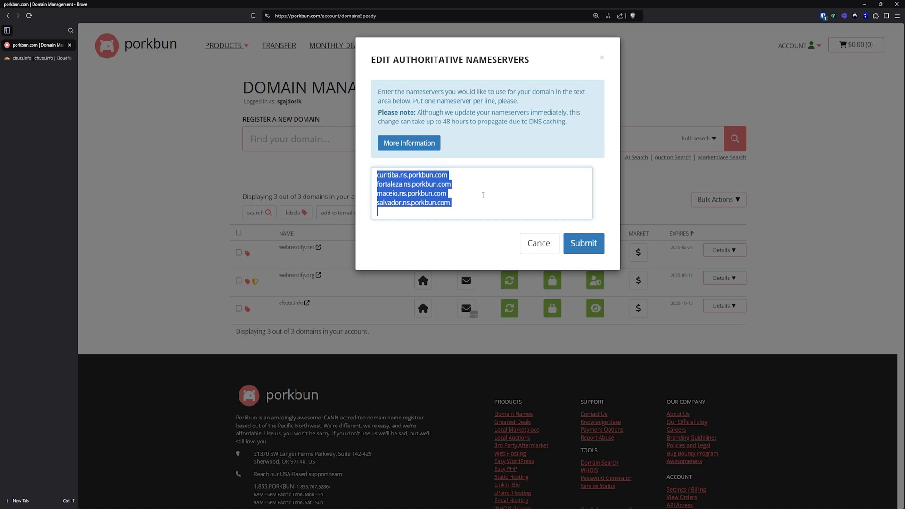
key("ctrl+v")
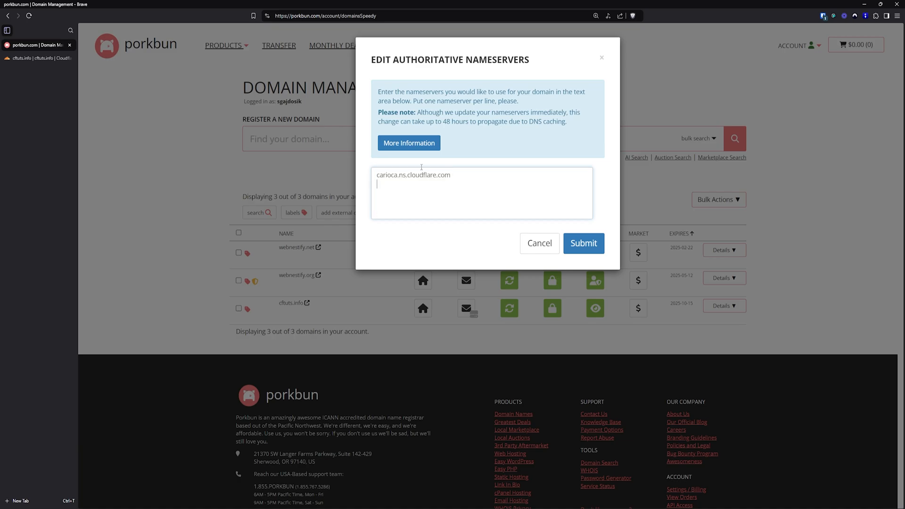
- Add Cloudflare's second assigned nameserver, dimitris.ns.cloudflare.com, on its own line in Porkbun and submit the nameserver change
key("ctrl+Tab")
left_click(502, 411)
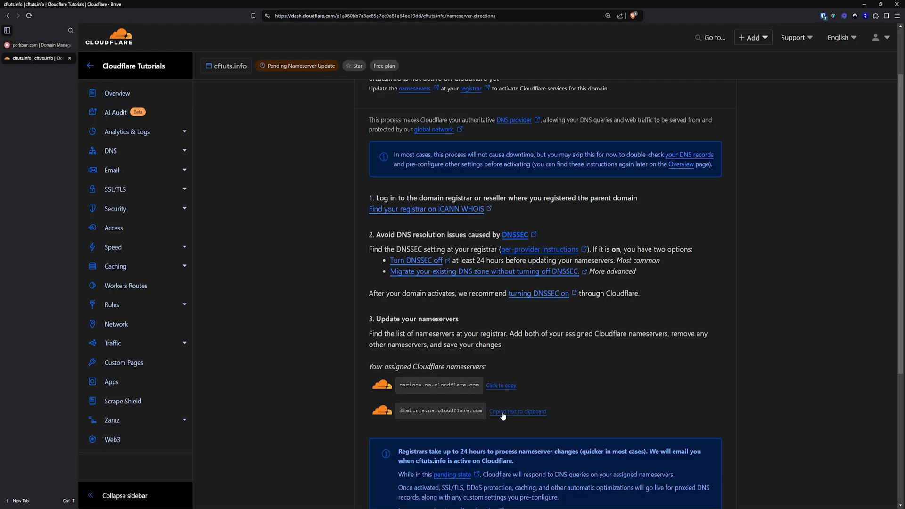
left_click(38, 45)
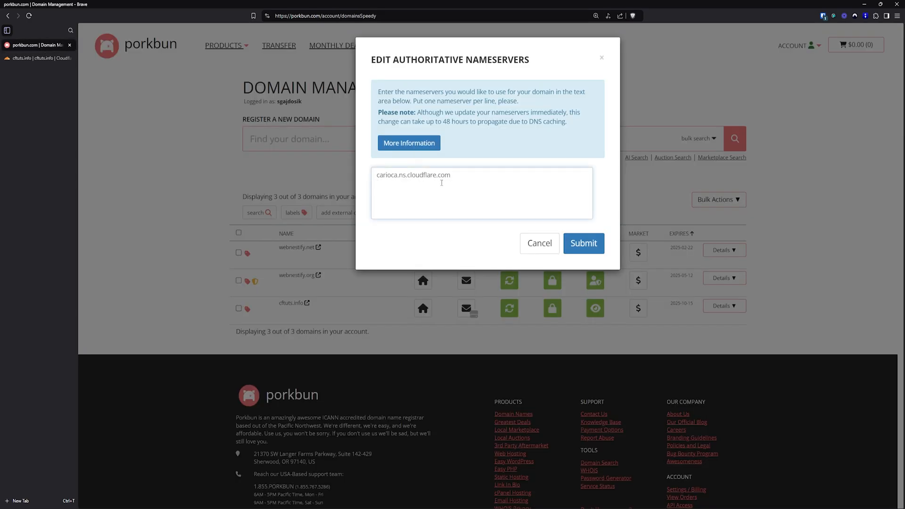
key("Return")
key("ctrl+v")
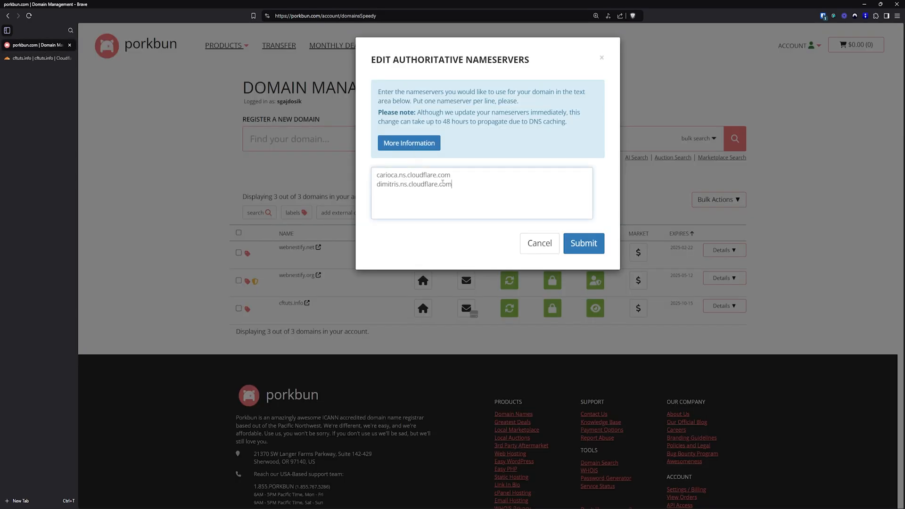
left_click(583, 246)
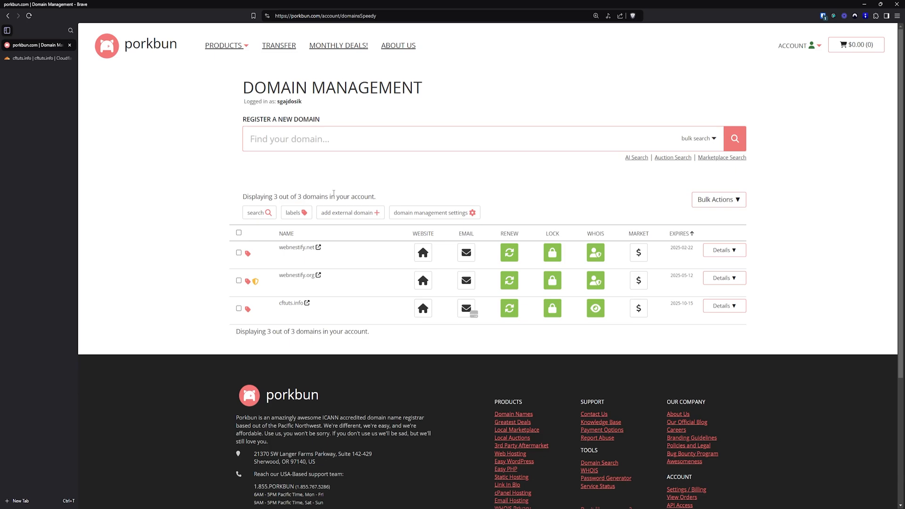
- Back in Cloudflare, request an immediate nameserver check for cftuts.info and continue to the domain's overview
left_click(42, 59)
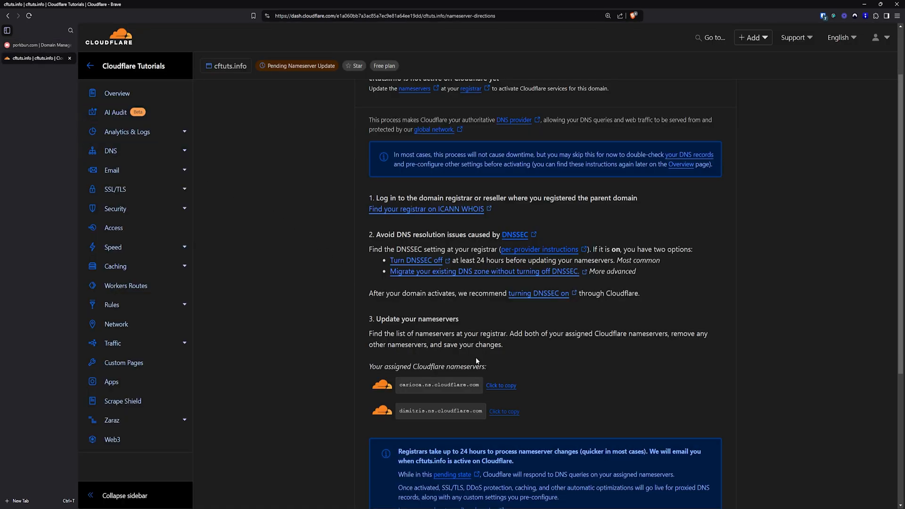
scroll(586, 356, "down", 2)
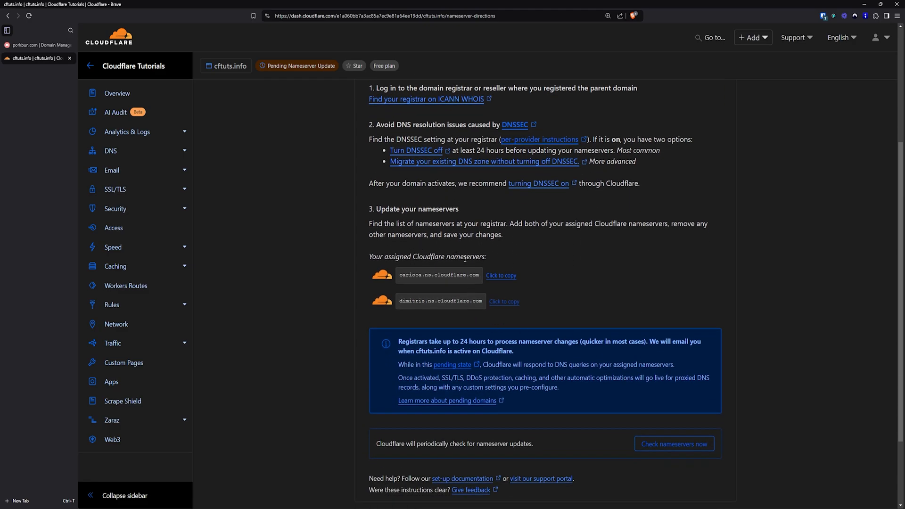
scroll(465, 258, "down", 2)
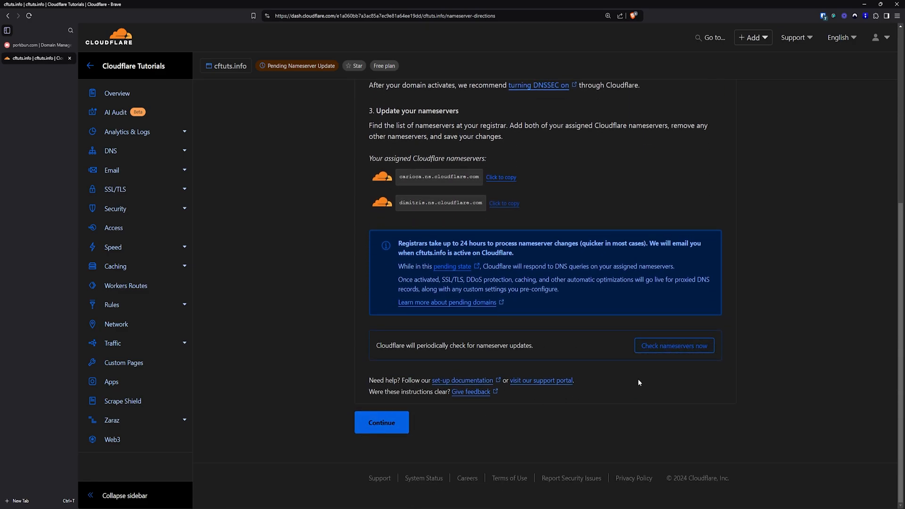
left_click(668, 349)
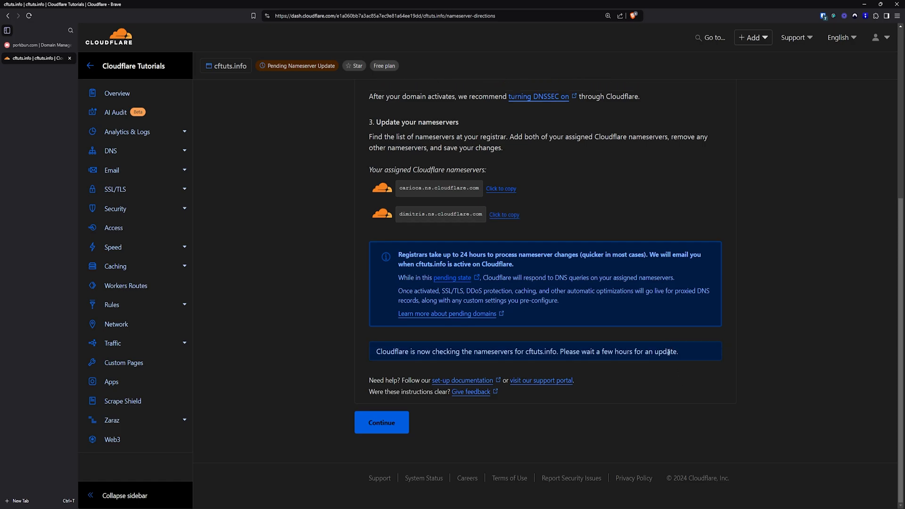
left_click(393, 424)
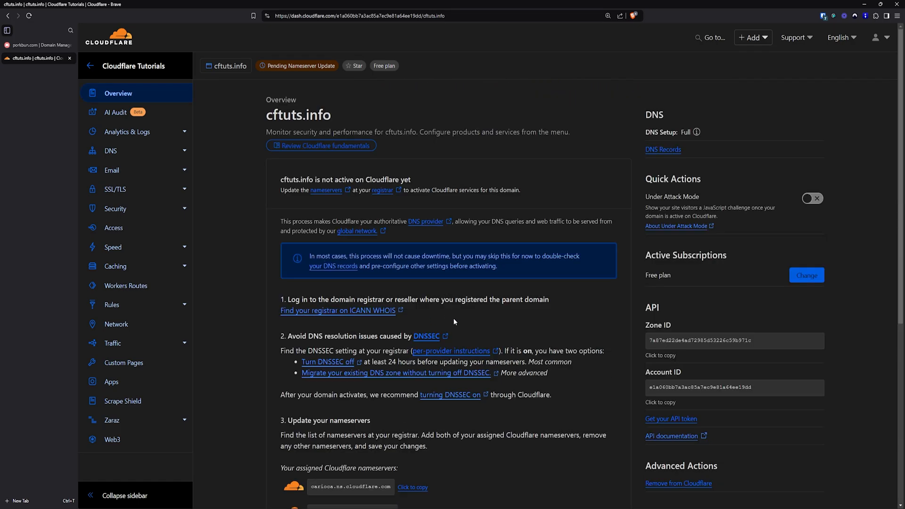
scroll(471, 330, "down", 5)
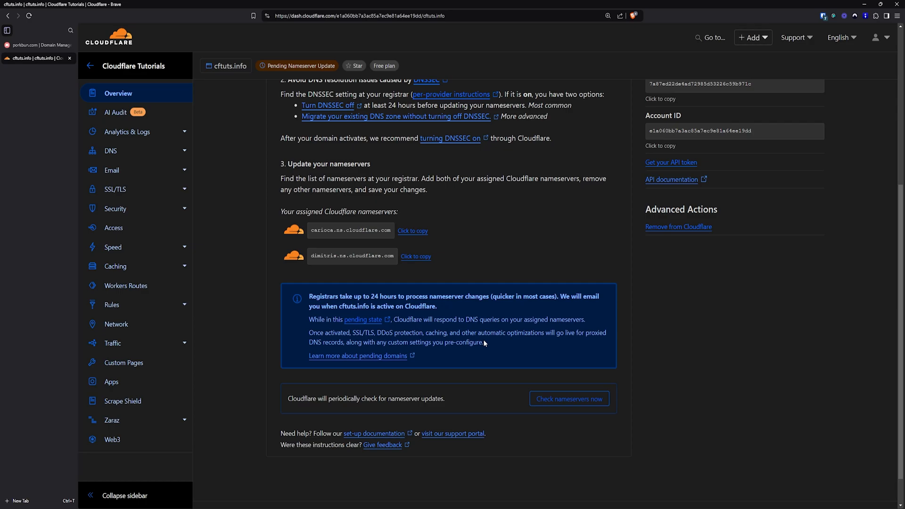
scroll(466, 374, "up", 5)
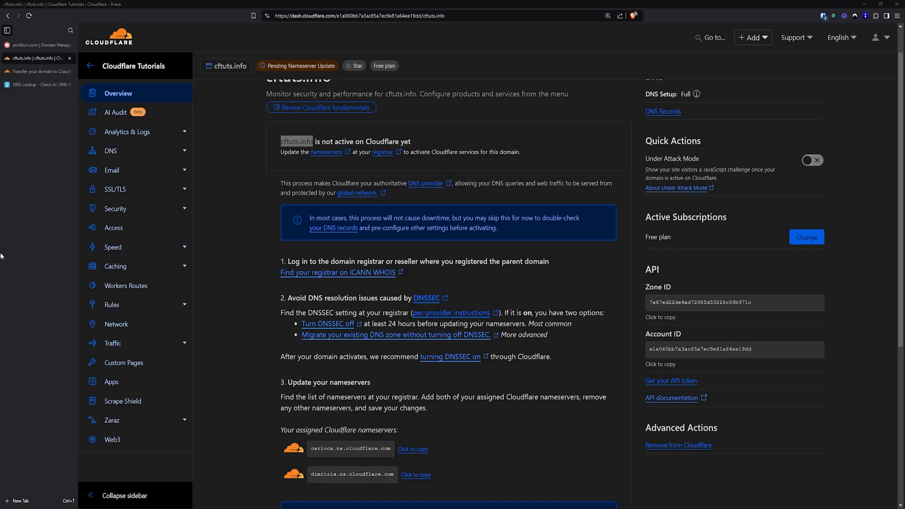
- Copy the domain cftuts.info and look up its NS records with the Google DNS server in DNSChecker
left_click(314, 142)
left_click_drag(314, 141, 280, 141)
key("ctrl+c")
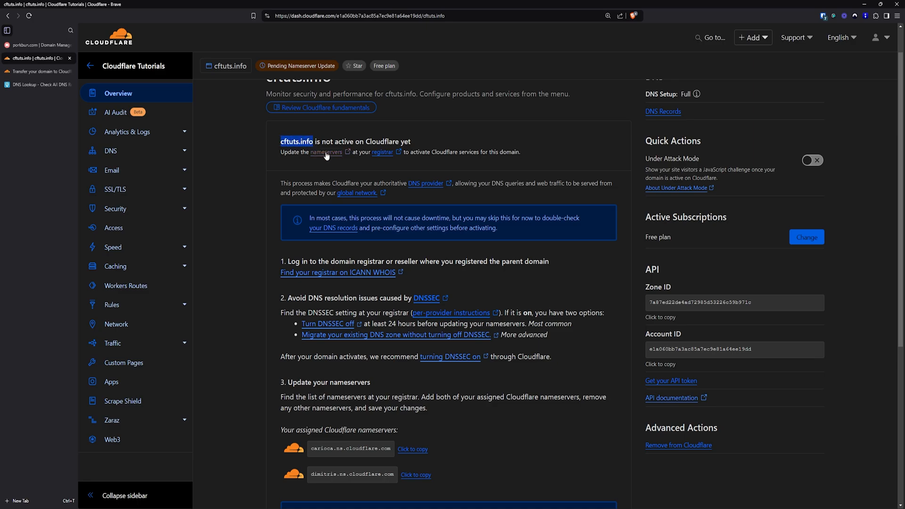
left_click(38, 84)
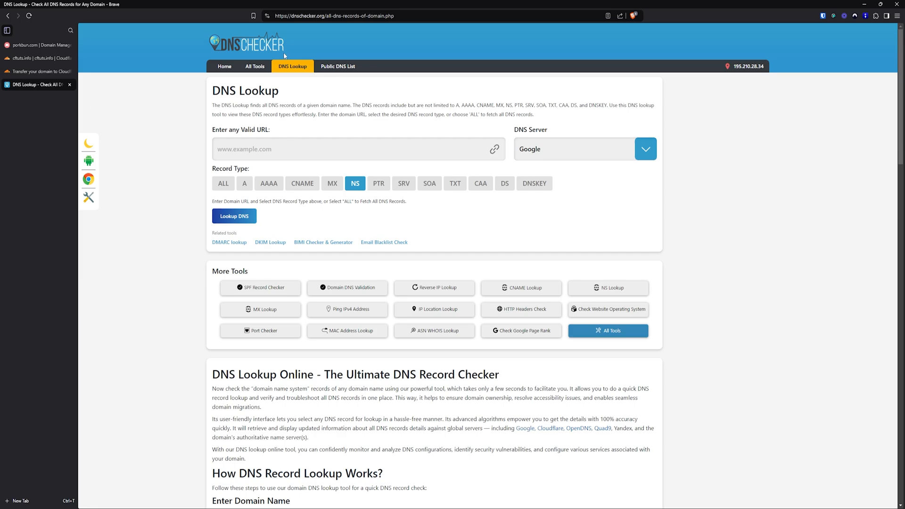
left_click(279, 147)
key("ctrl+v")
left_click(241, 220)
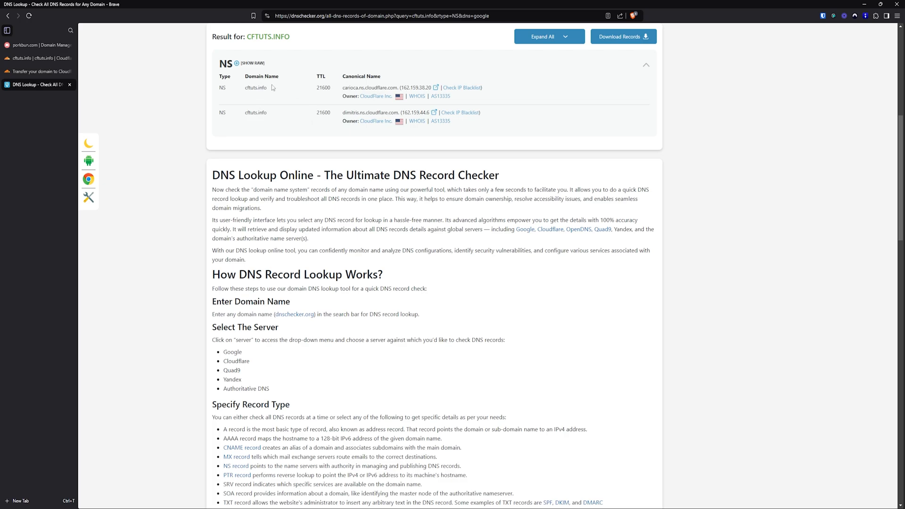
left_click_drag(356, 88, 378, 87)
left_click(384, 86)
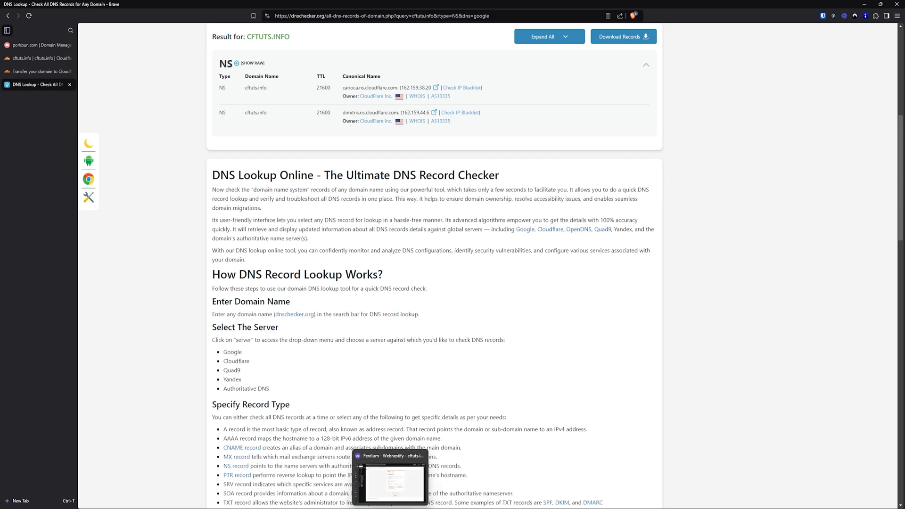
- Check the Cloudflare status e-mail for cftuts.info in Gmail, and return to the domain in Cloudflare to open its DNS section
left_click(390, 507)
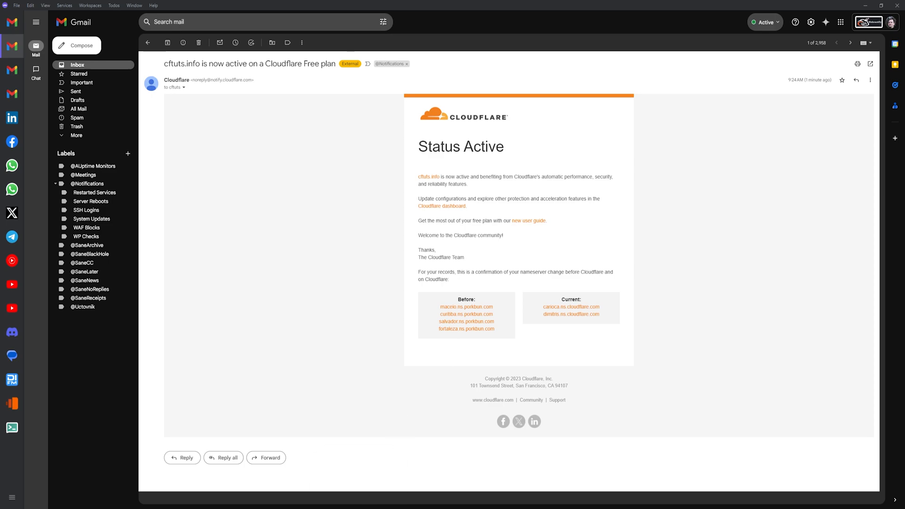
key("alt+Tab")
left_click(36, 58)
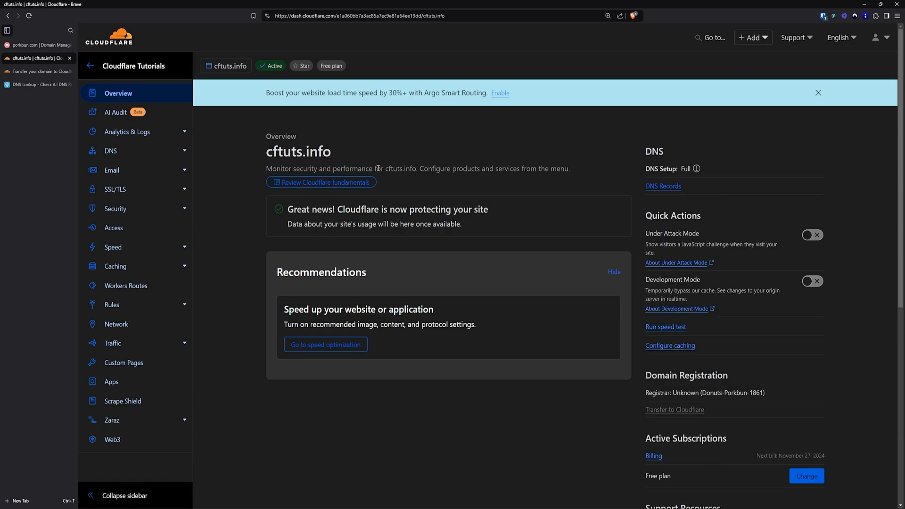
left_click(118, 152)
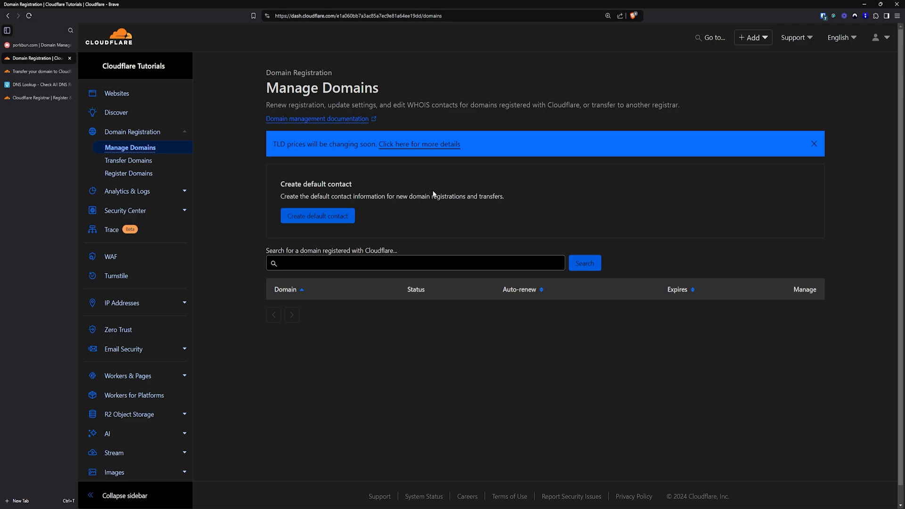
- Create the default registration contact with the owner's name, e-mail, organization, phone and address, with Slovakia as the country
left_click_drag(308, 184, 359, 196)
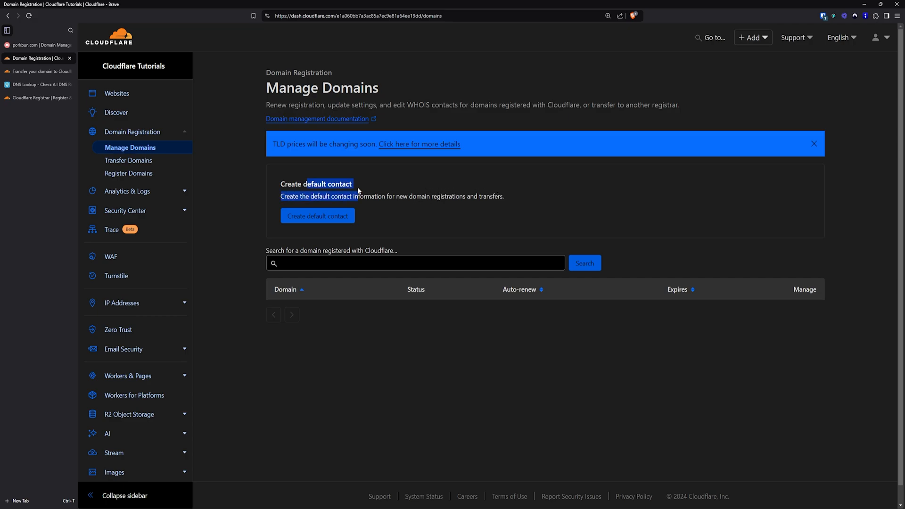
left_click(328, 222)
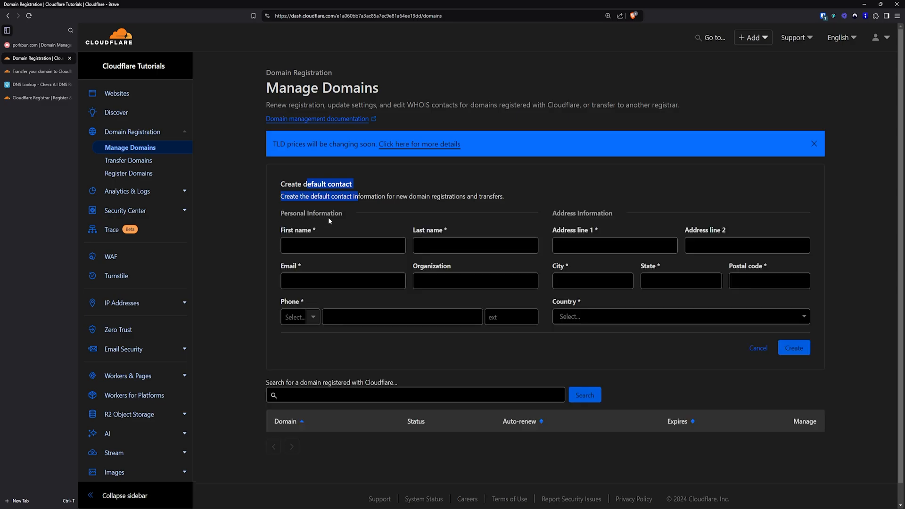
left_click(338, 241)
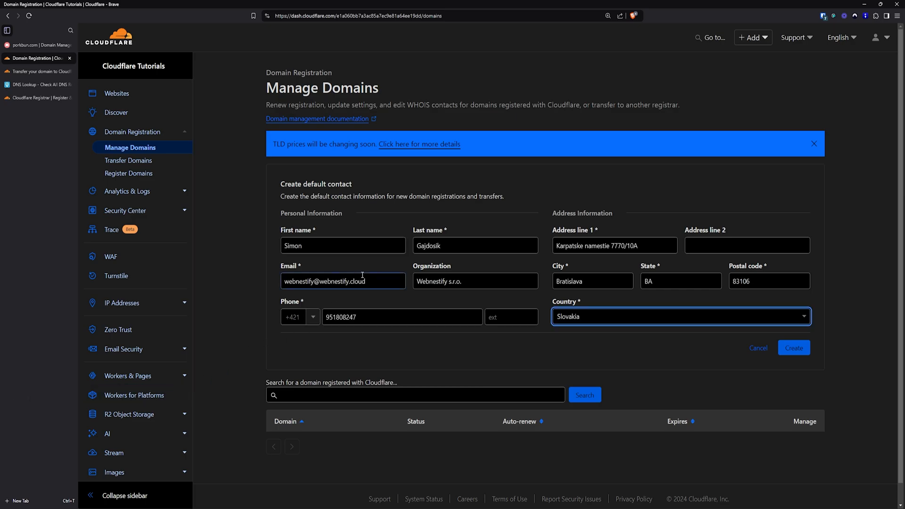
left_click(794, 349)
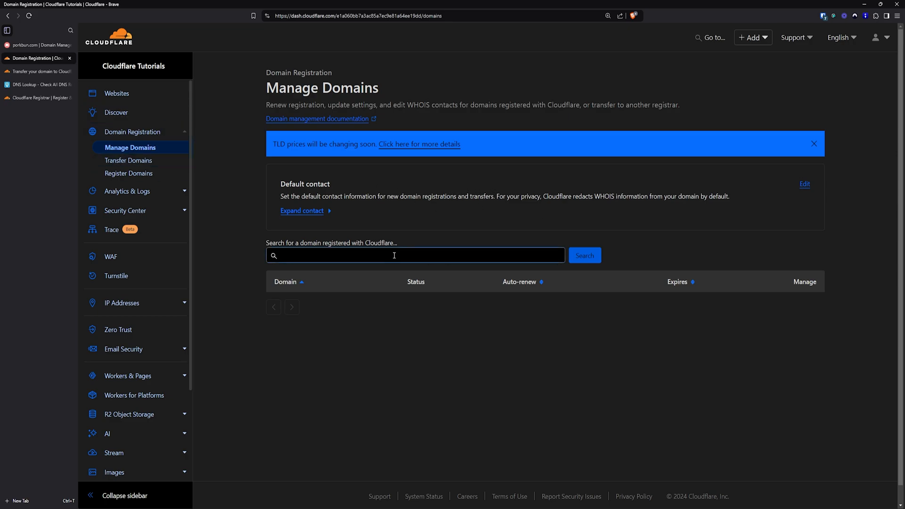
left_click(331, 249)
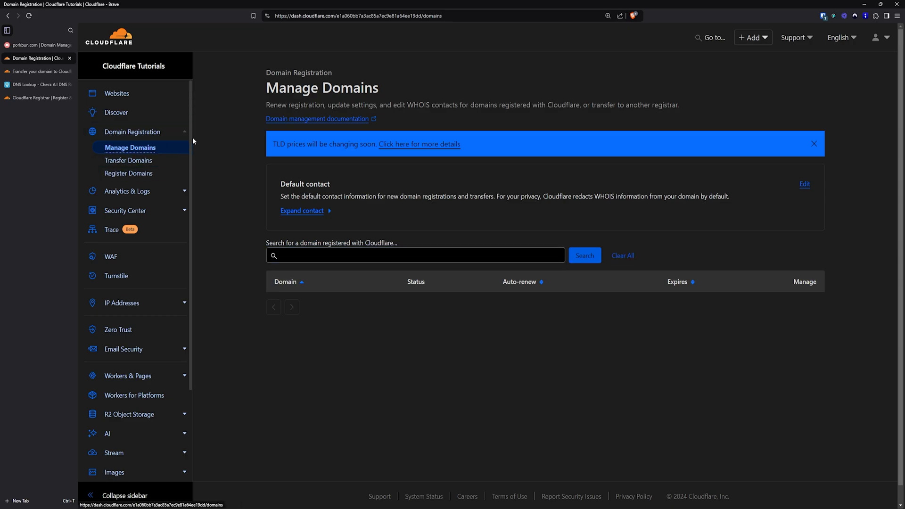
- Search for cftuts among the domains available to register and choose cftuts.org for purchase
left_click(136, 177)
left_click(501, 184)
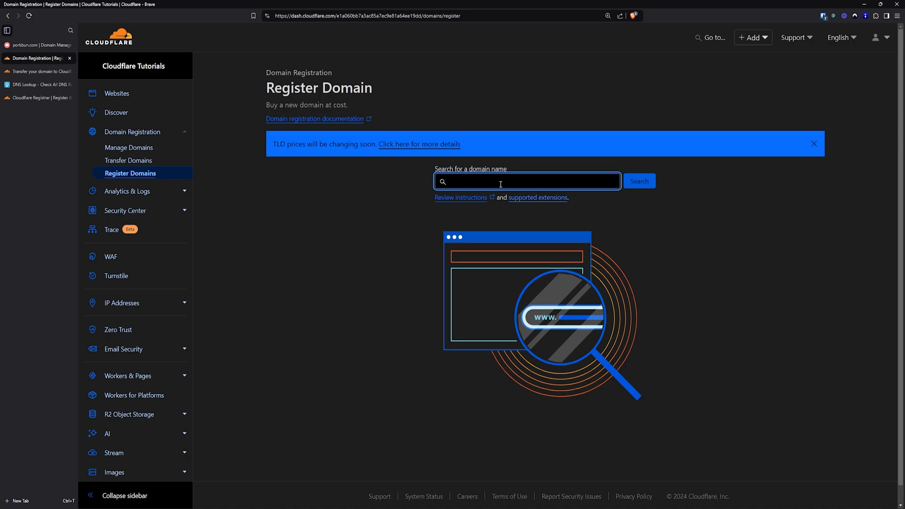
type("cftuts")
left_click(649, 184)
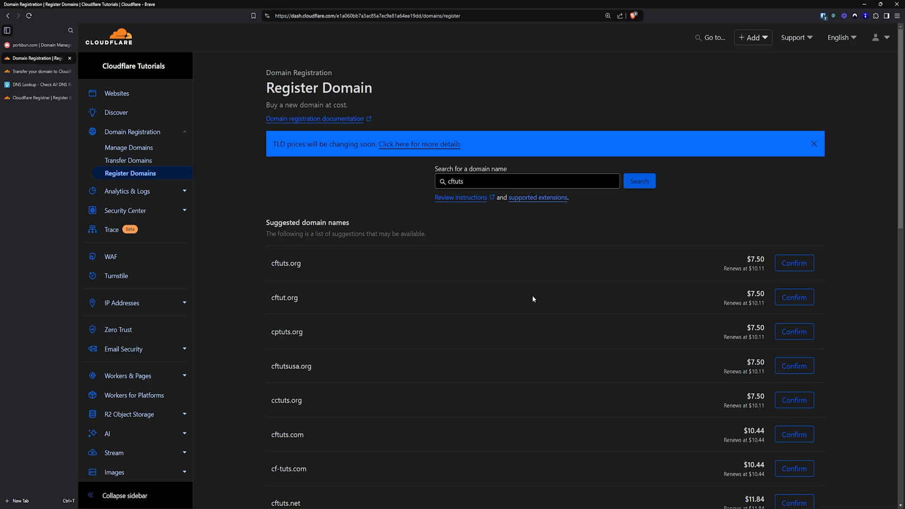
left_click(795, 265)
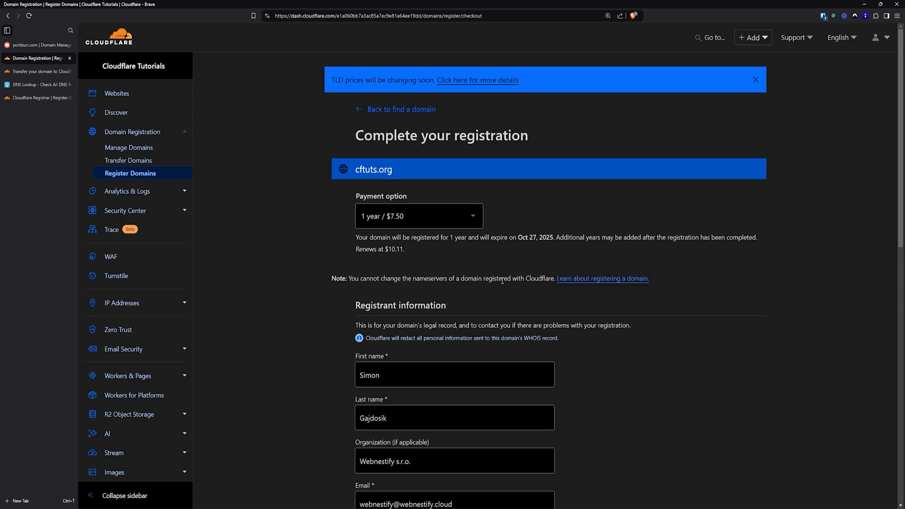
- Check which registration periods are offered as payment options for cftuts.org
scroll(461, 215, "down", 2)
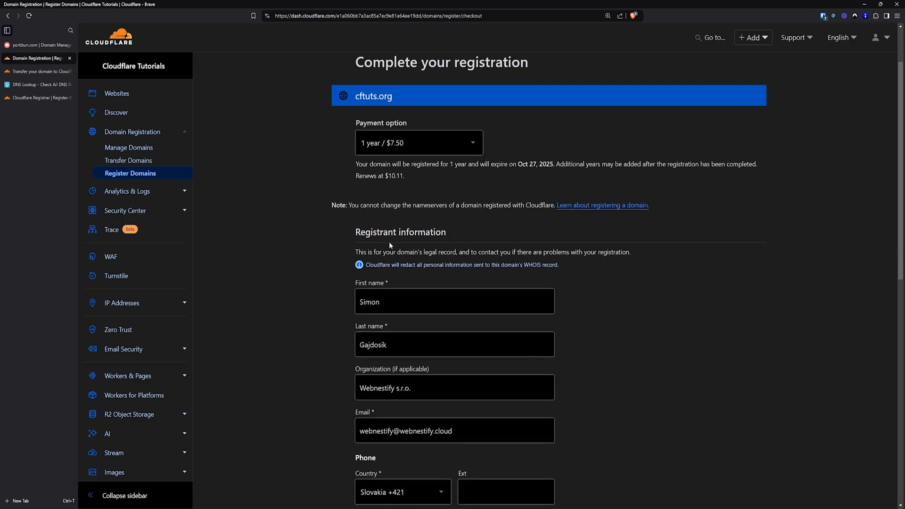
left_click(435, 148)
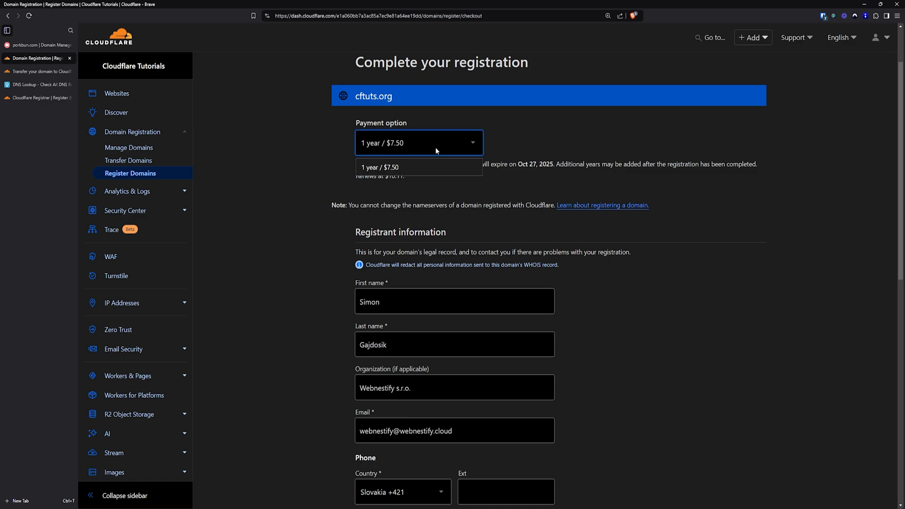
left_click(437, 146)
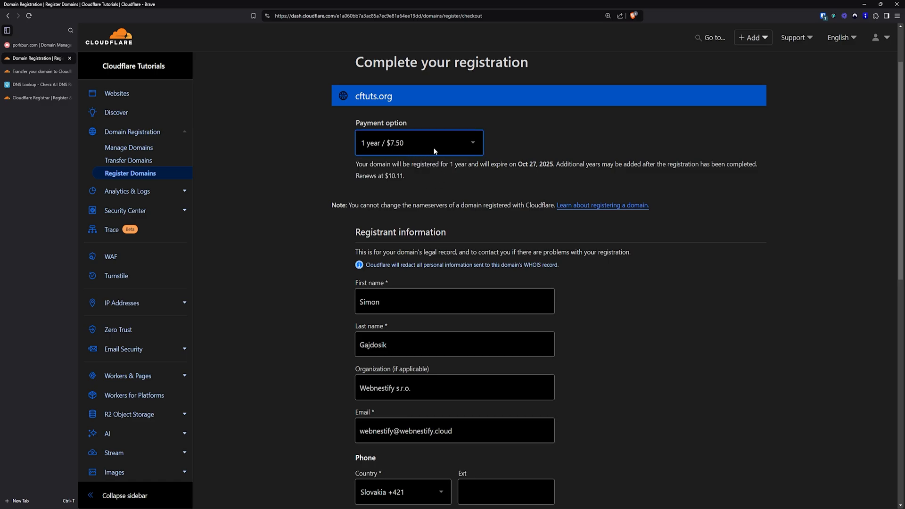
left_click(434, 148)
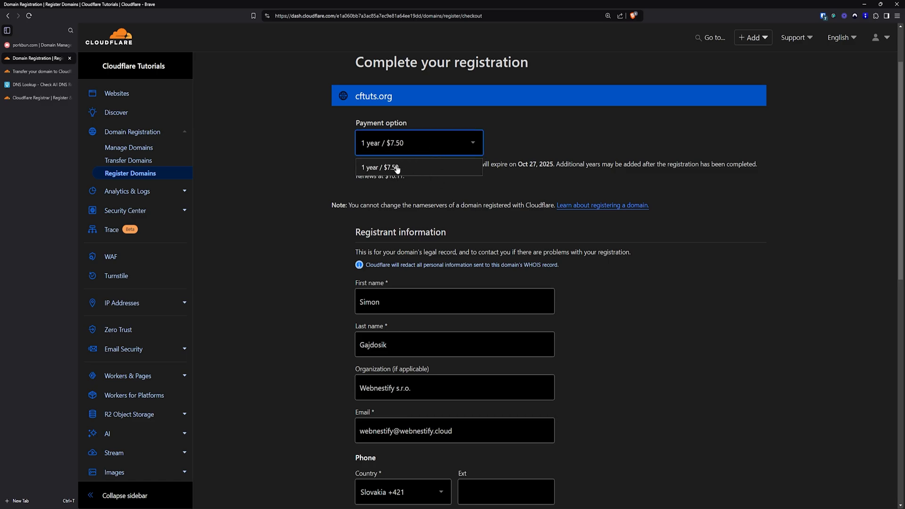
left_click(410, 143)
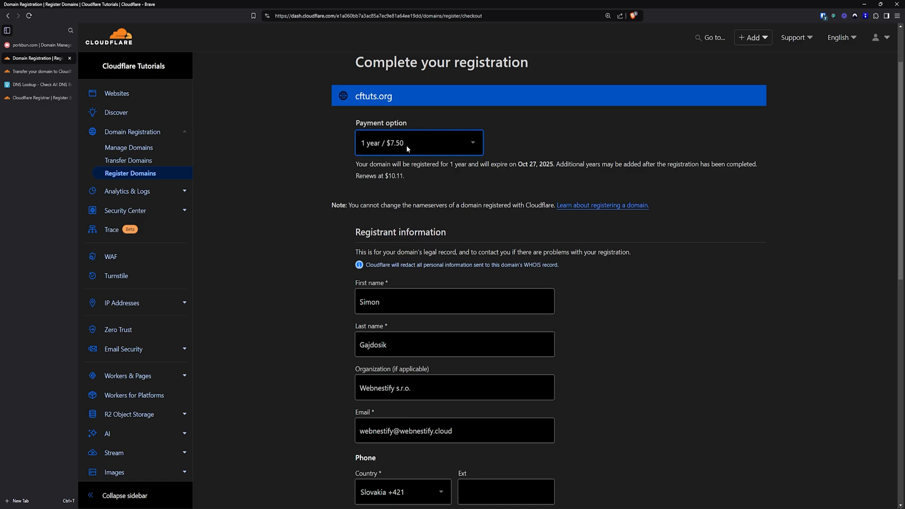
- Choose card payment for the cftuts.org registration and complete the purchase
scroll(431, 236, "down", 3)
scroll(507, 269, "down", 7)
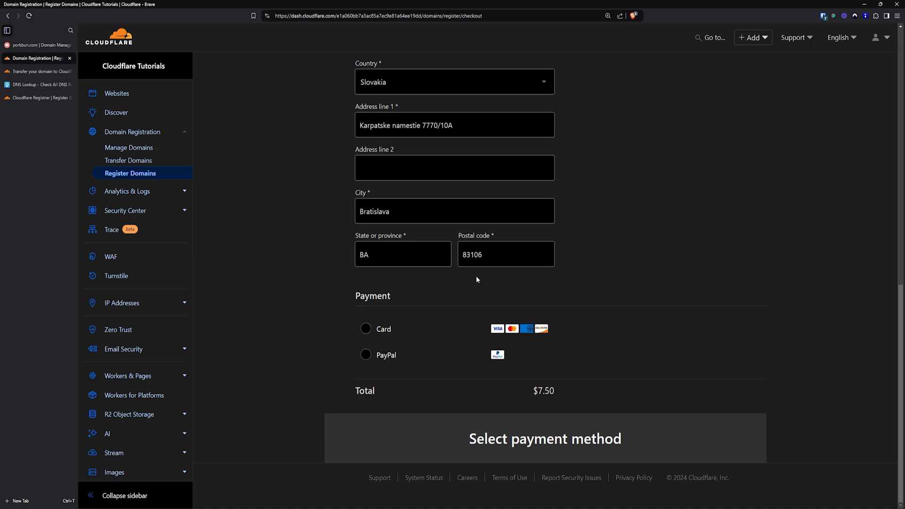
left_click(369, 329)
scroll(586, 353, "down", 3)
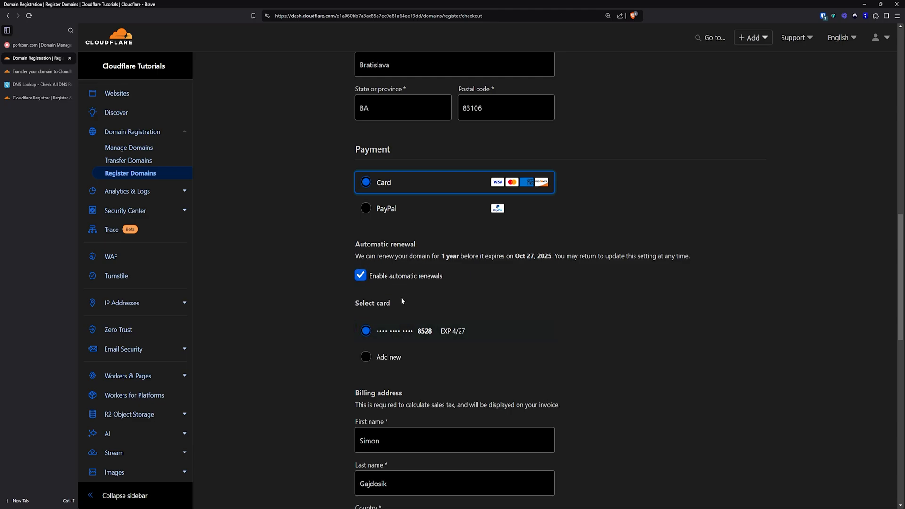
scroll(461, 304, "down", 9)
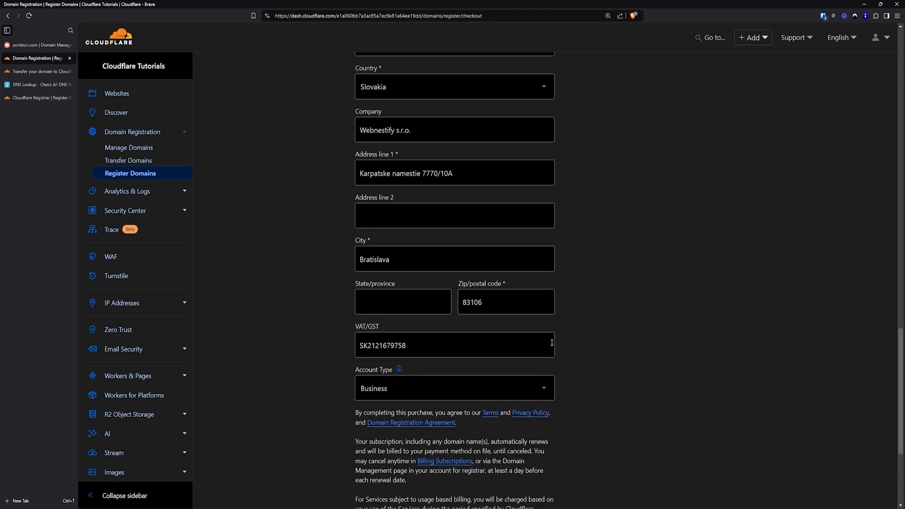
scroll(552, 342, "down", 4)
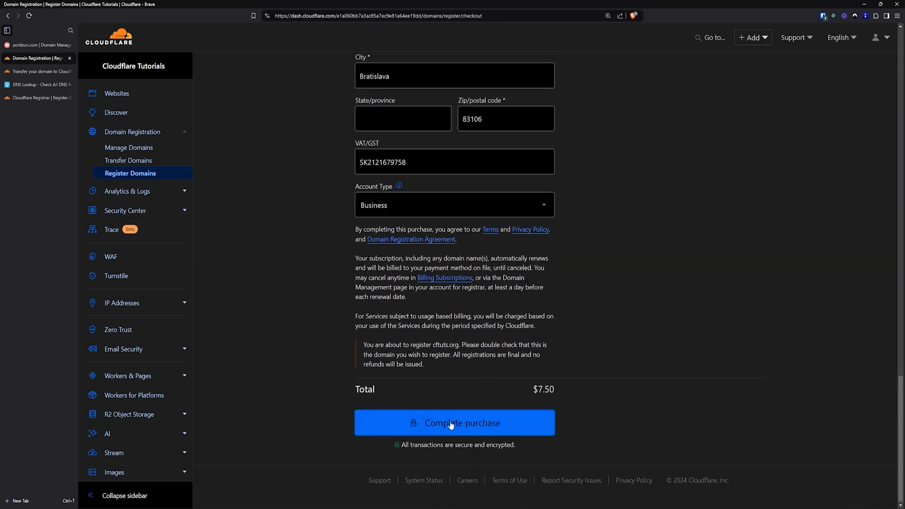
left_click(451, 424)
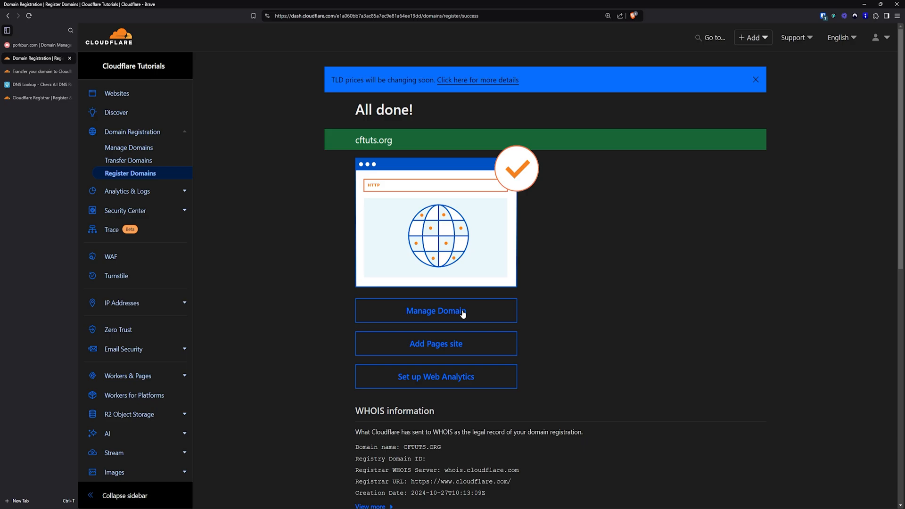
- Review the completed registration and management page of cftuts.org, and return to the account's list of websites
scroll(463, 315, "down", 5)
scroll(452, 313, "up", 4)
left_click(463, 244)
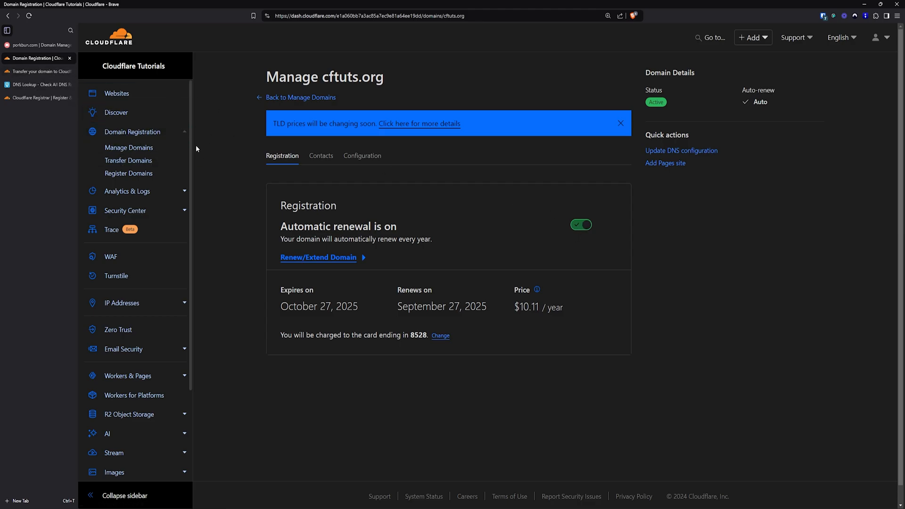
left_click(122, 97)
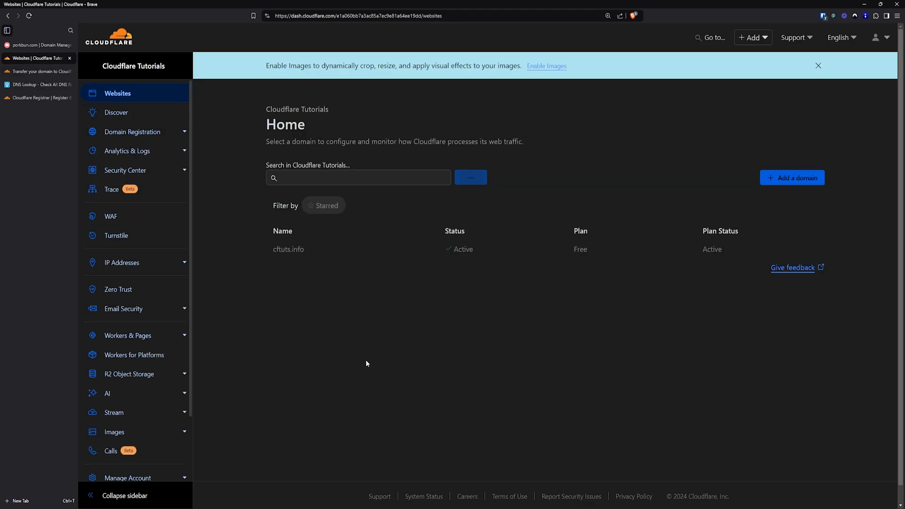